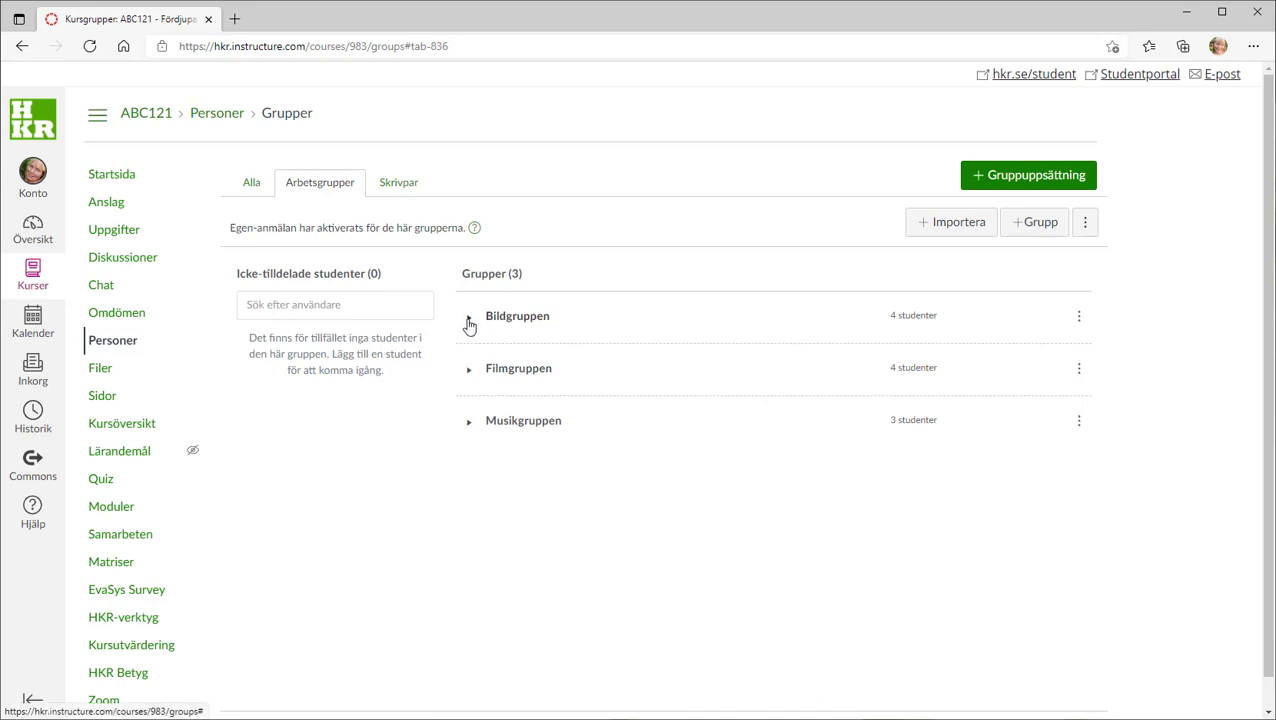
- Expand Bildgruppen, Filmgruppen and Musikgruppen in the Arbetsgrupper group set to view their student members
left_click(468, 318)
left_click(469, 449)
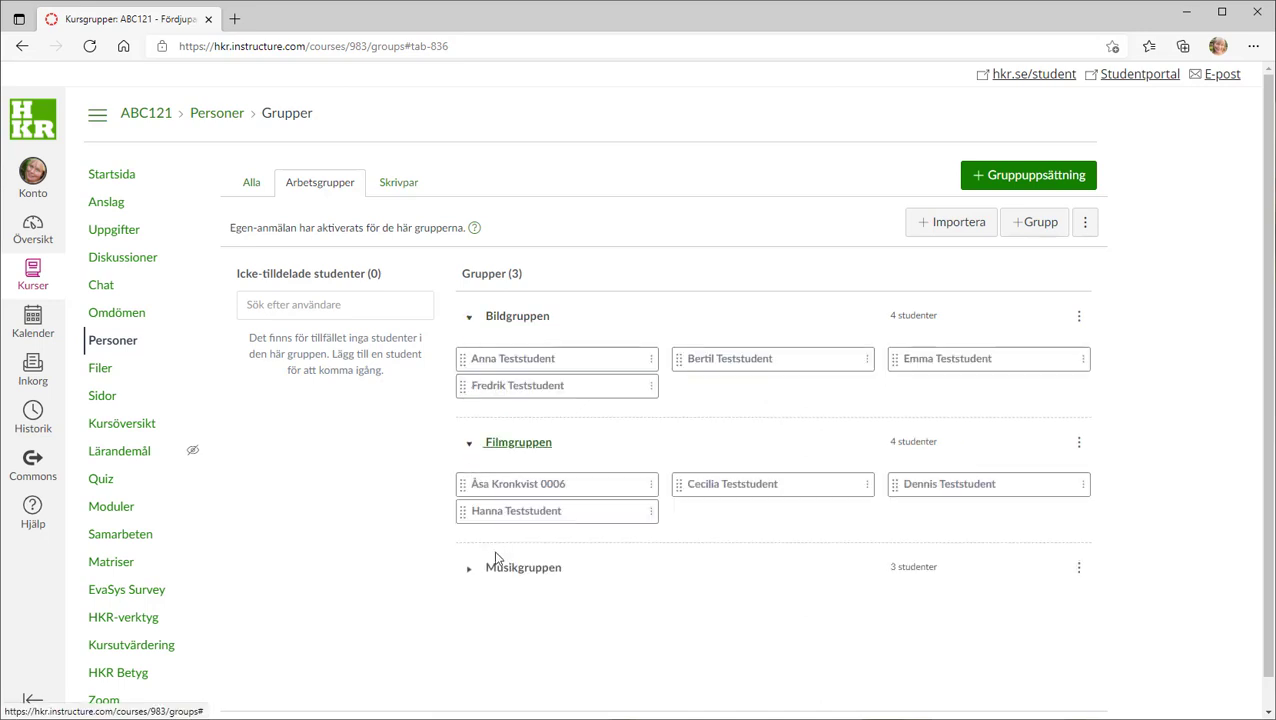
left_click(469, 569)
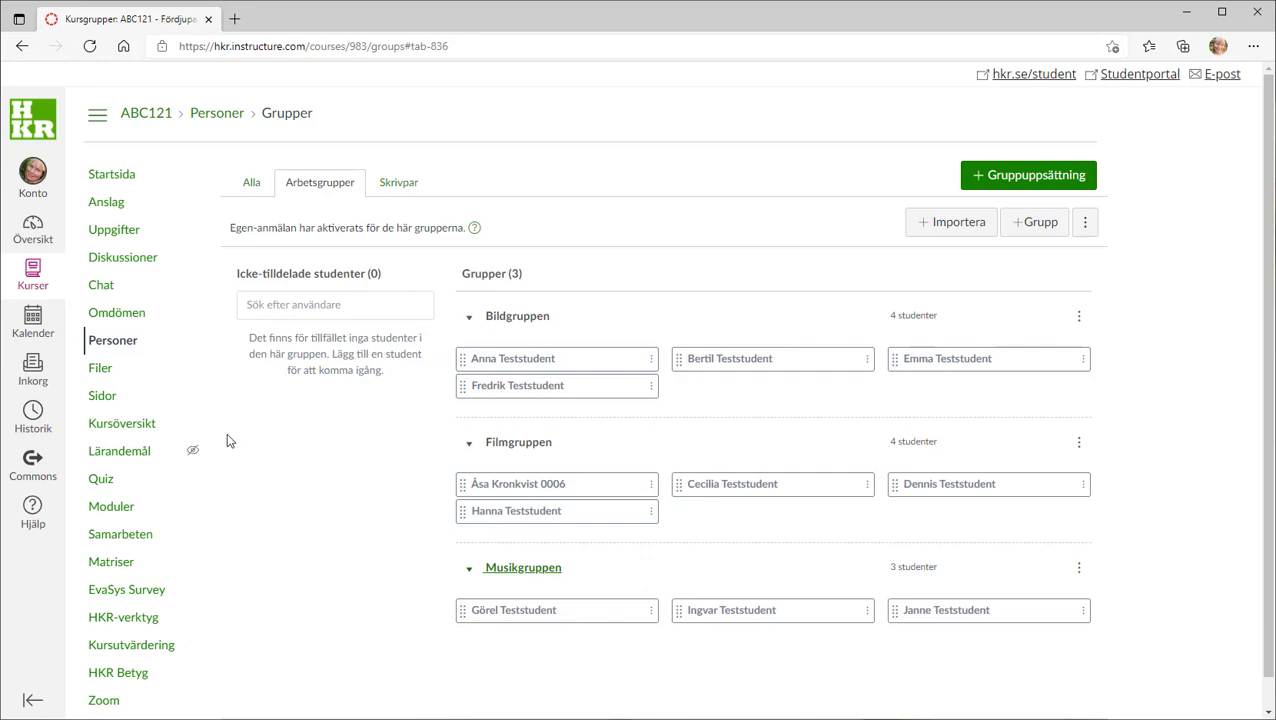
- In the account's user settings, set the feature for using semicolons to separate fields in compatible spreadsheet exports to Aktiverad
left_click(32, 172)
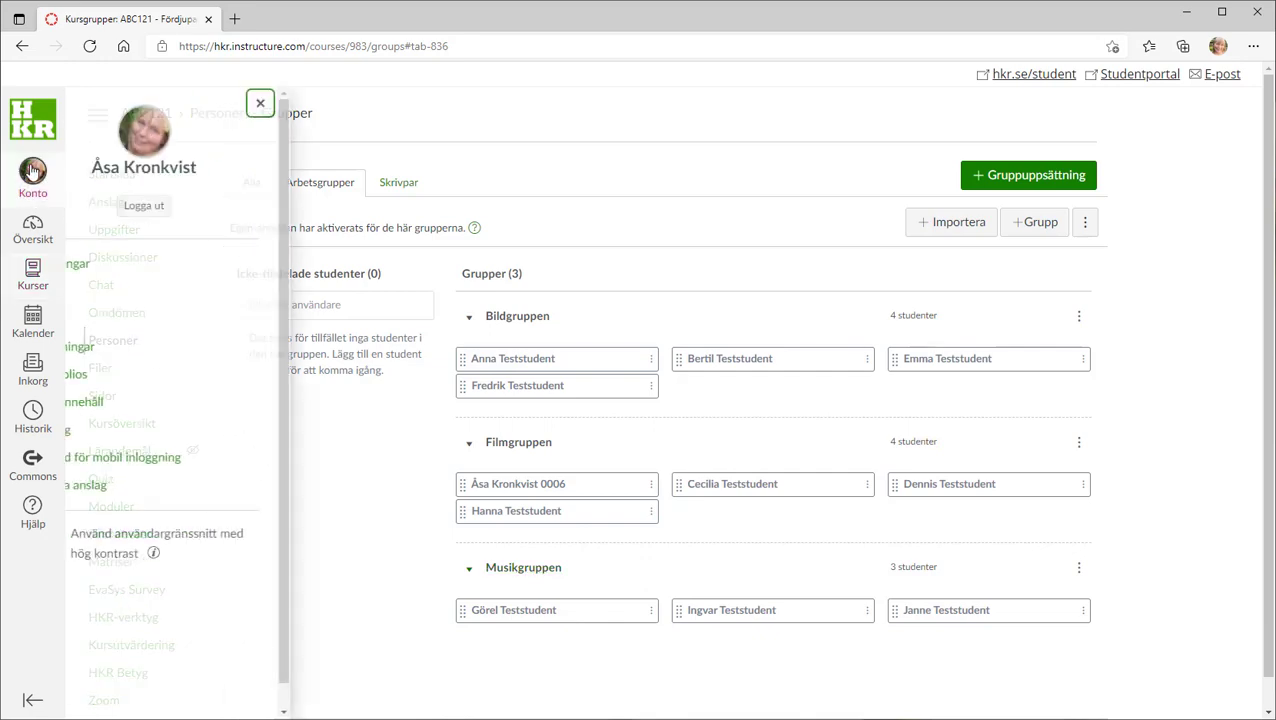
left_click(126, 356)
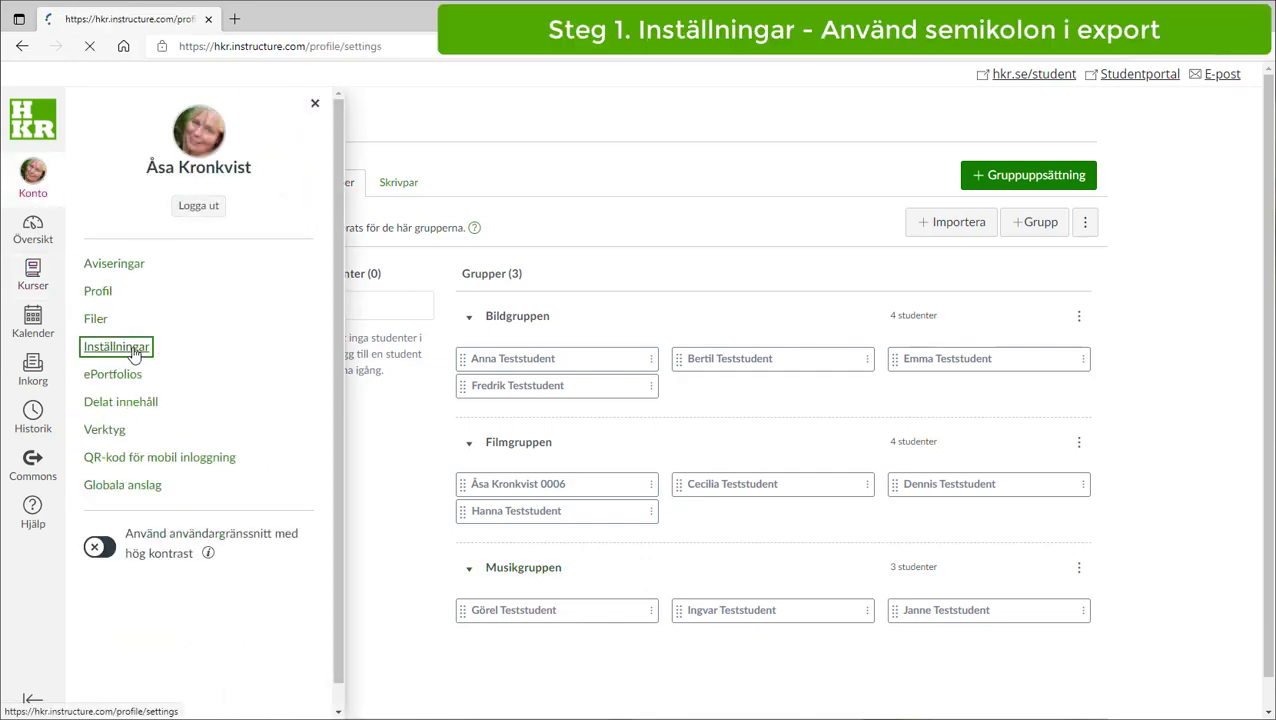
left_click_drag(1268, 195, 1270, 645)
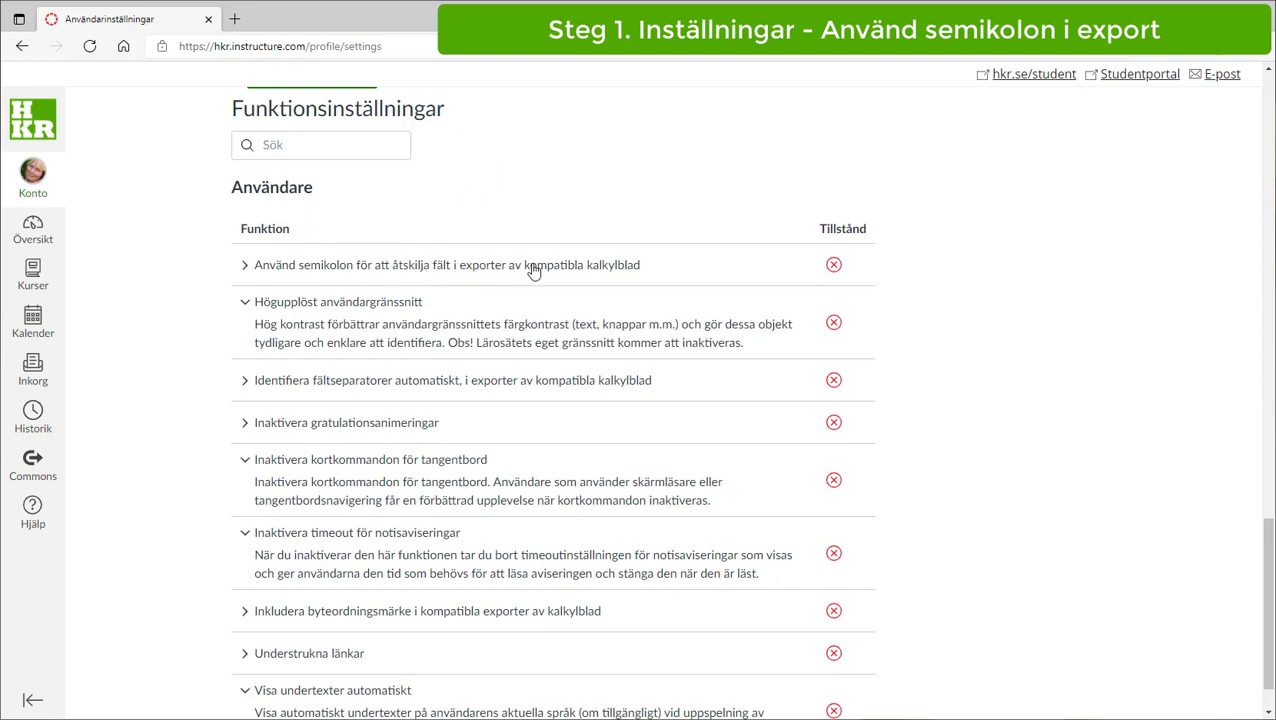
left_click(833, 266)
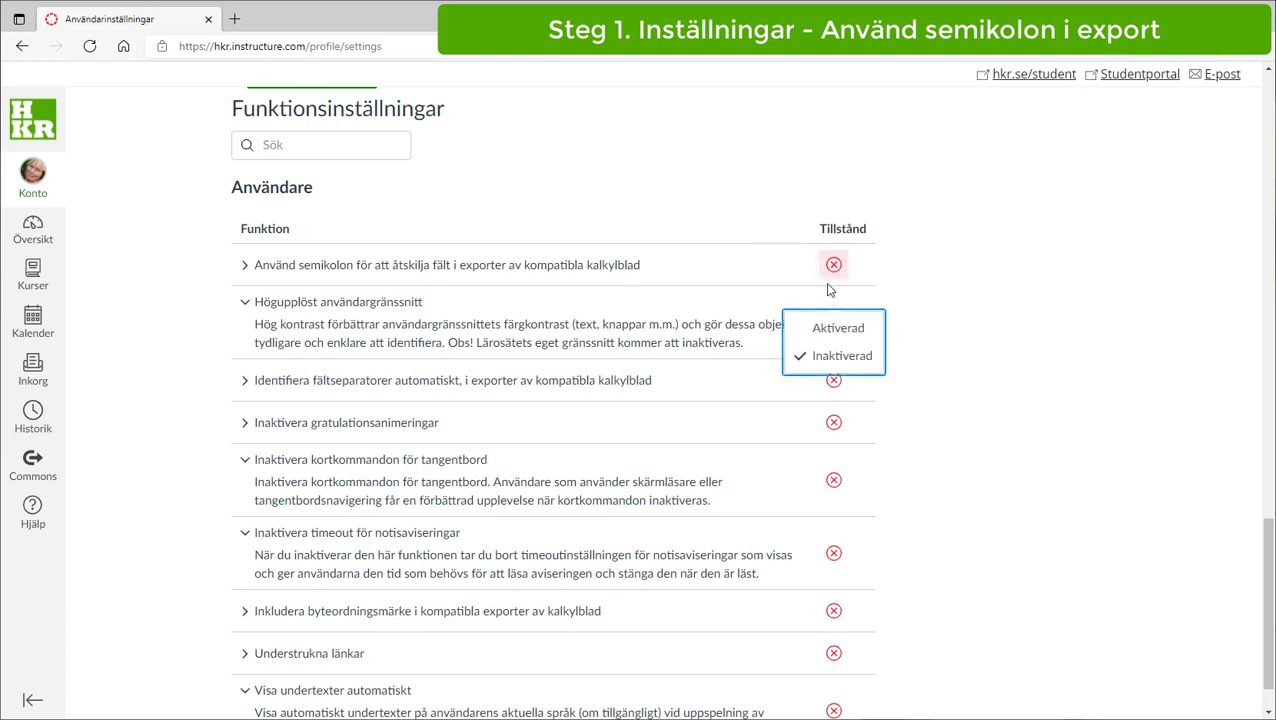
left_click(836, 330)
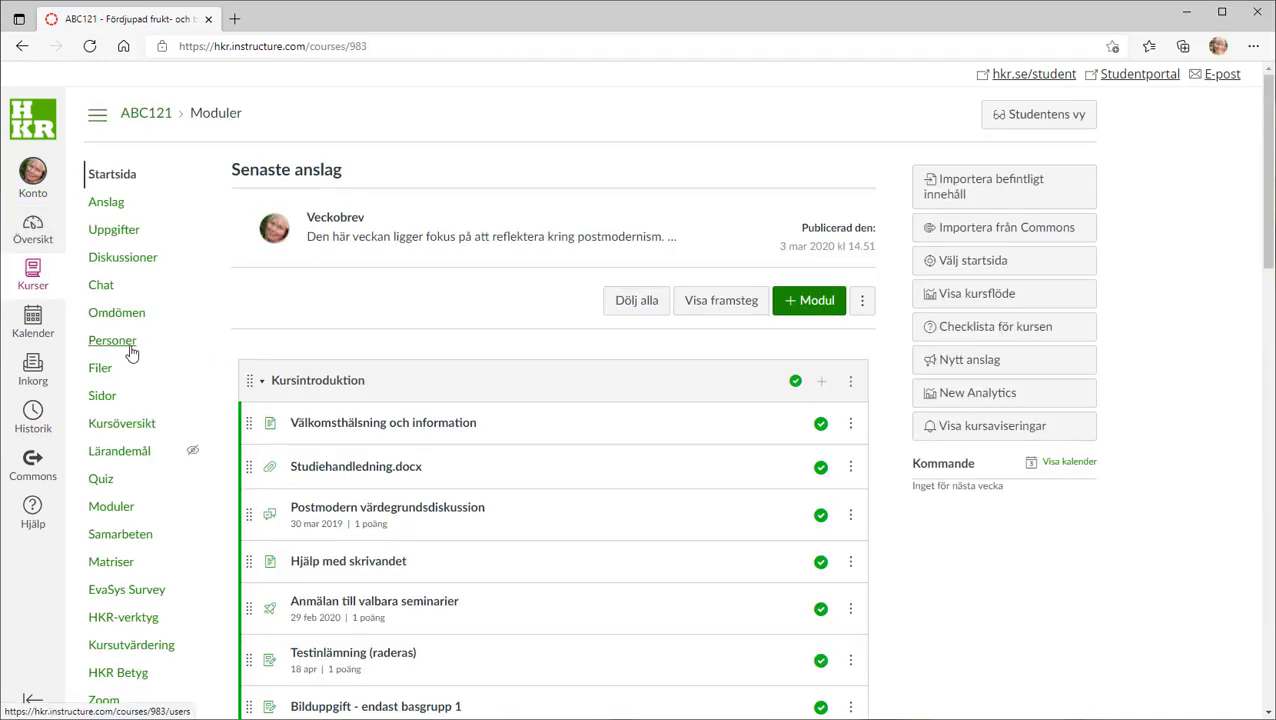
- From the group import page of course ABC121's Arbetsgrupper set, save the participant list to the desktop as Arbetsgrupper.csv
left_click(128, 350)
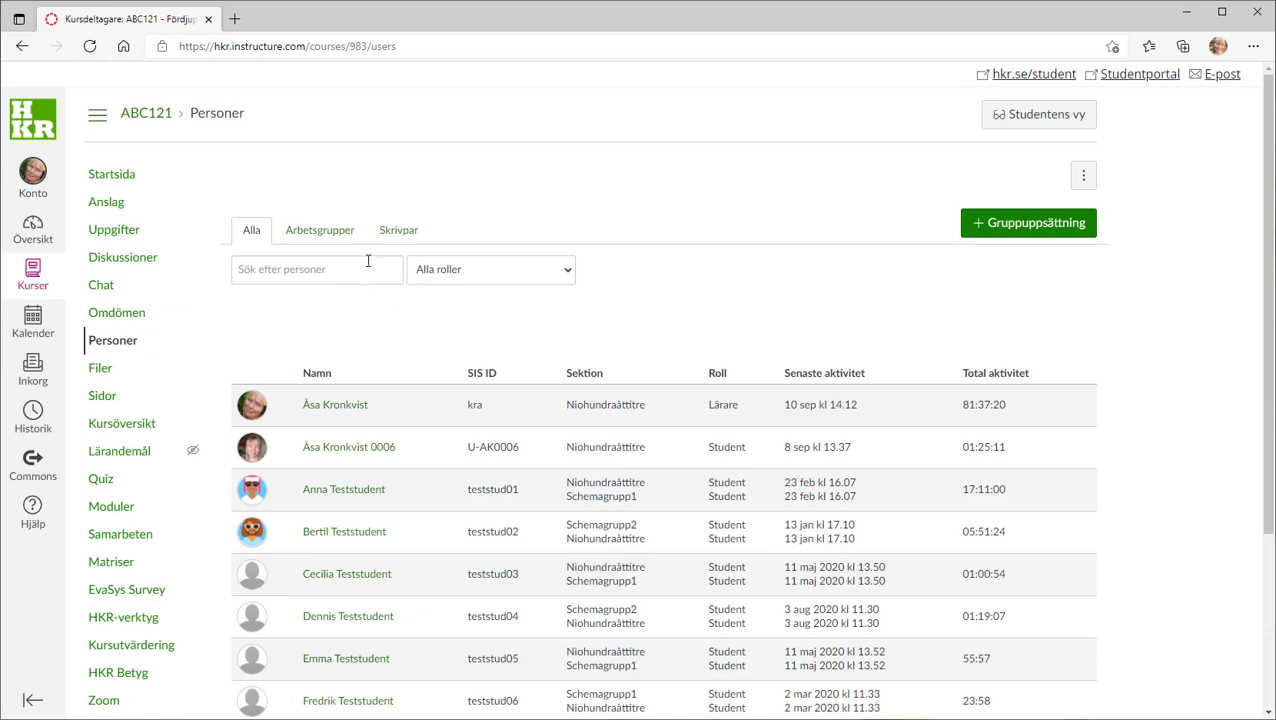
left_click(321, 232)
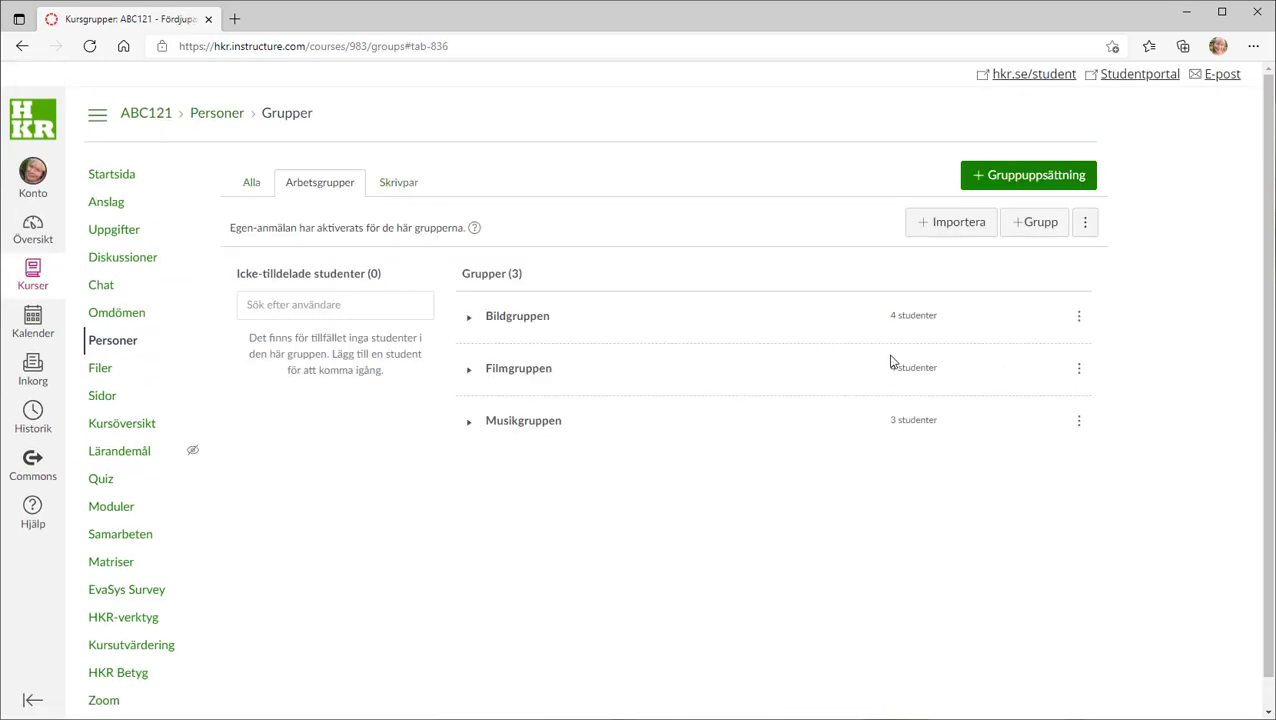
left_click(947, 228)
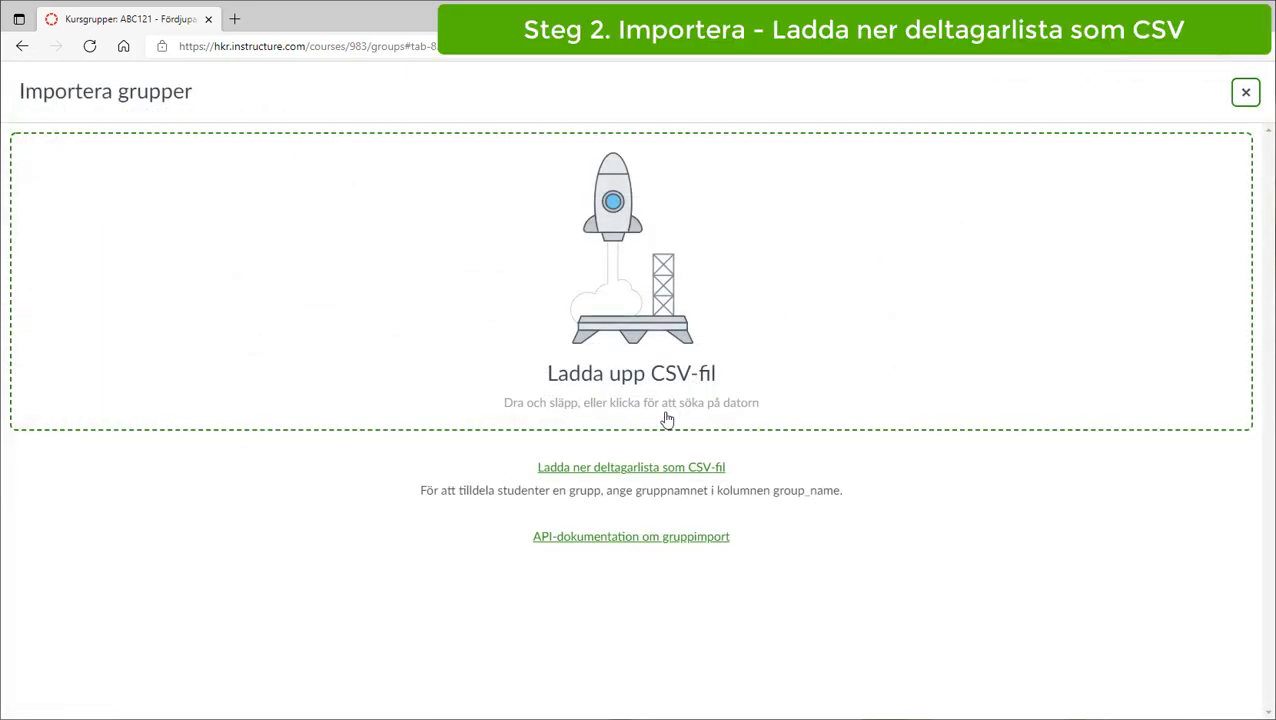
right_click(633, 473)
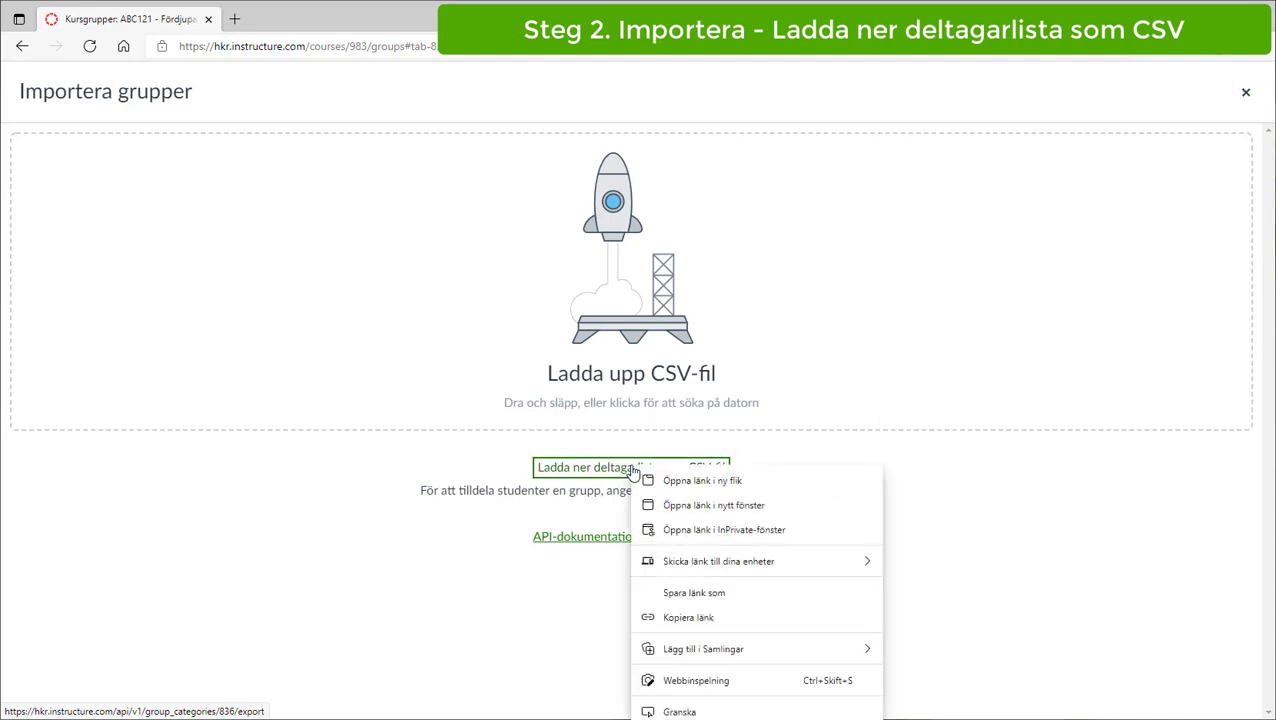
left_click(693, 592)
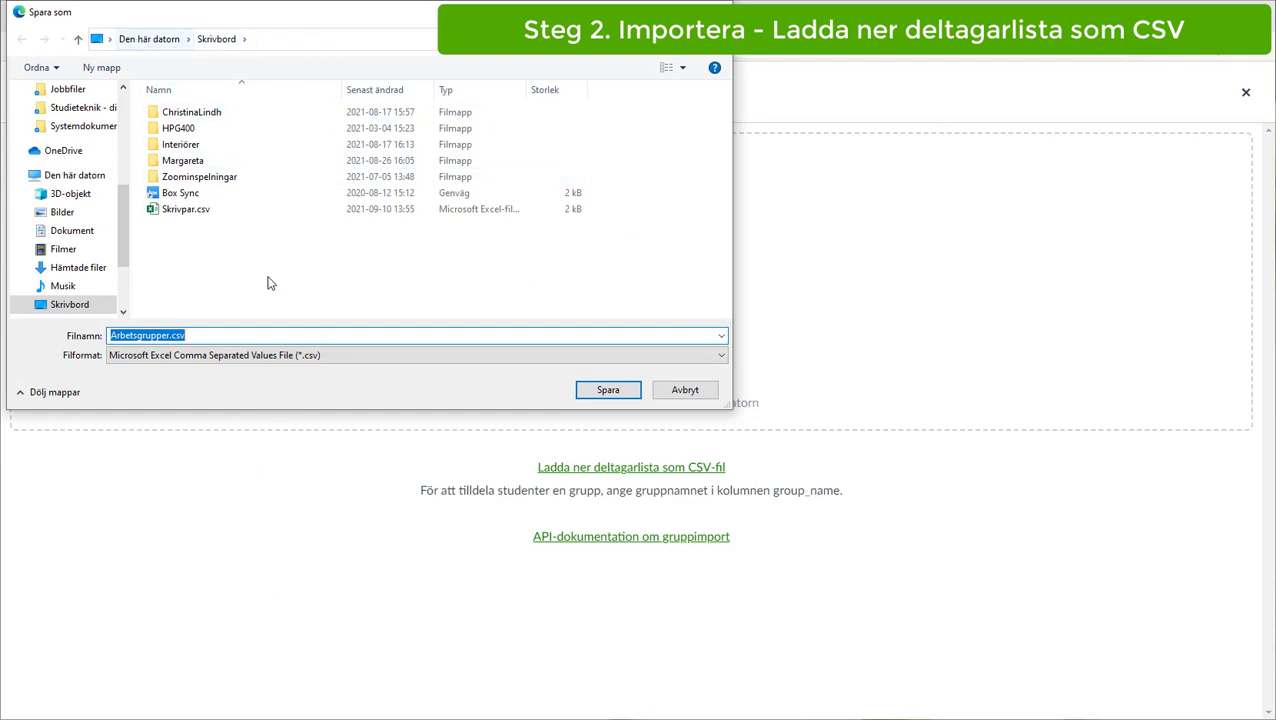
left_click(598, 391)
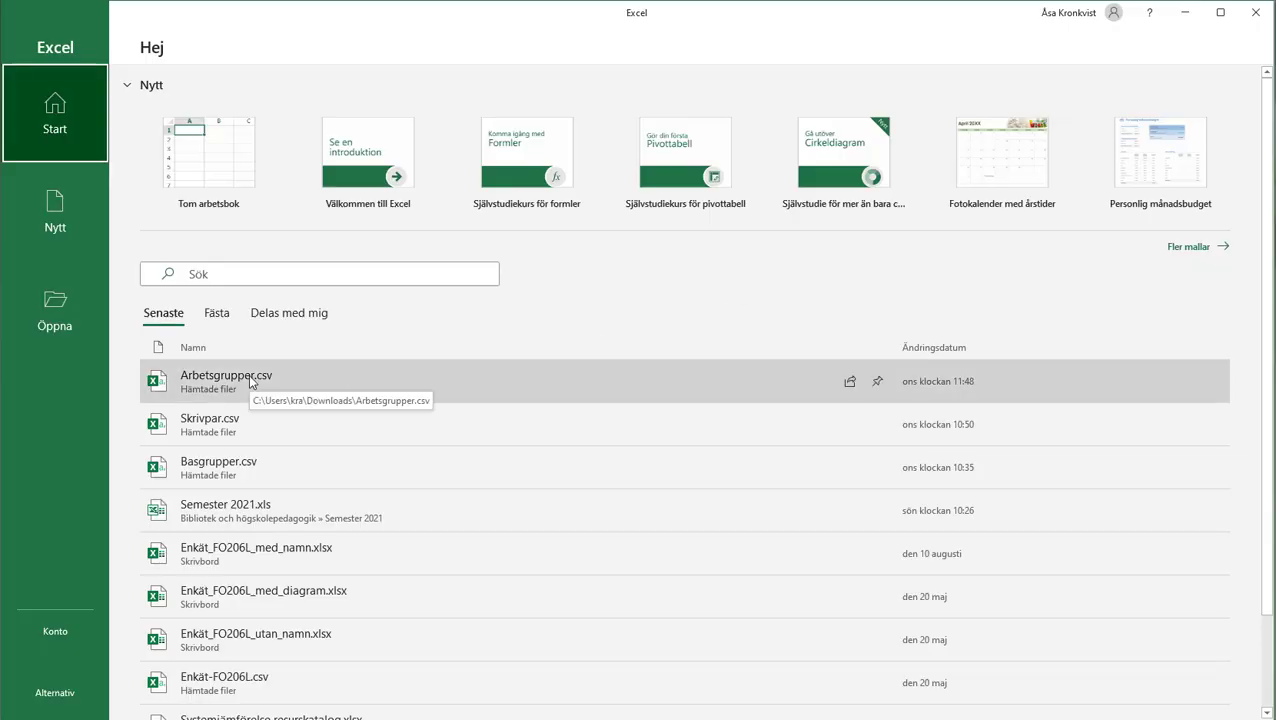
- In Excel, create a blank workbook and start a text/CSV data import of Arbetsgrupper.csv from the desktop
left_click(209, 167)
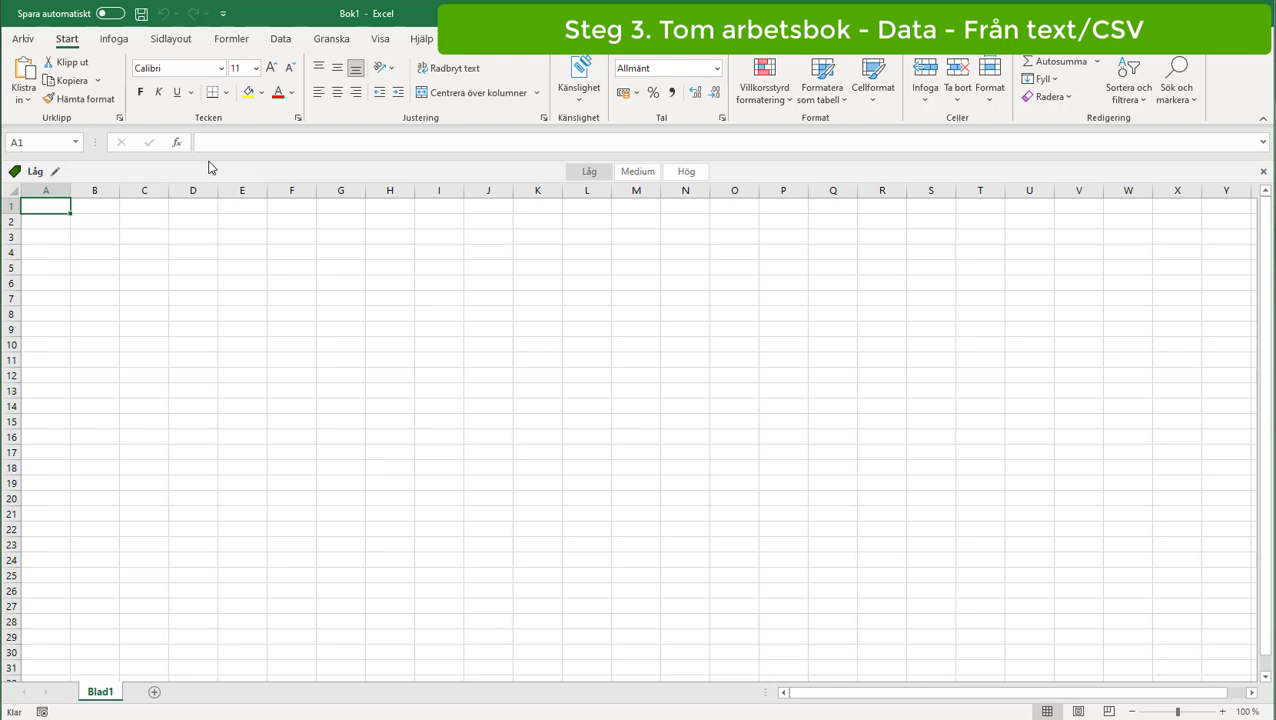
left_click(281, 40)
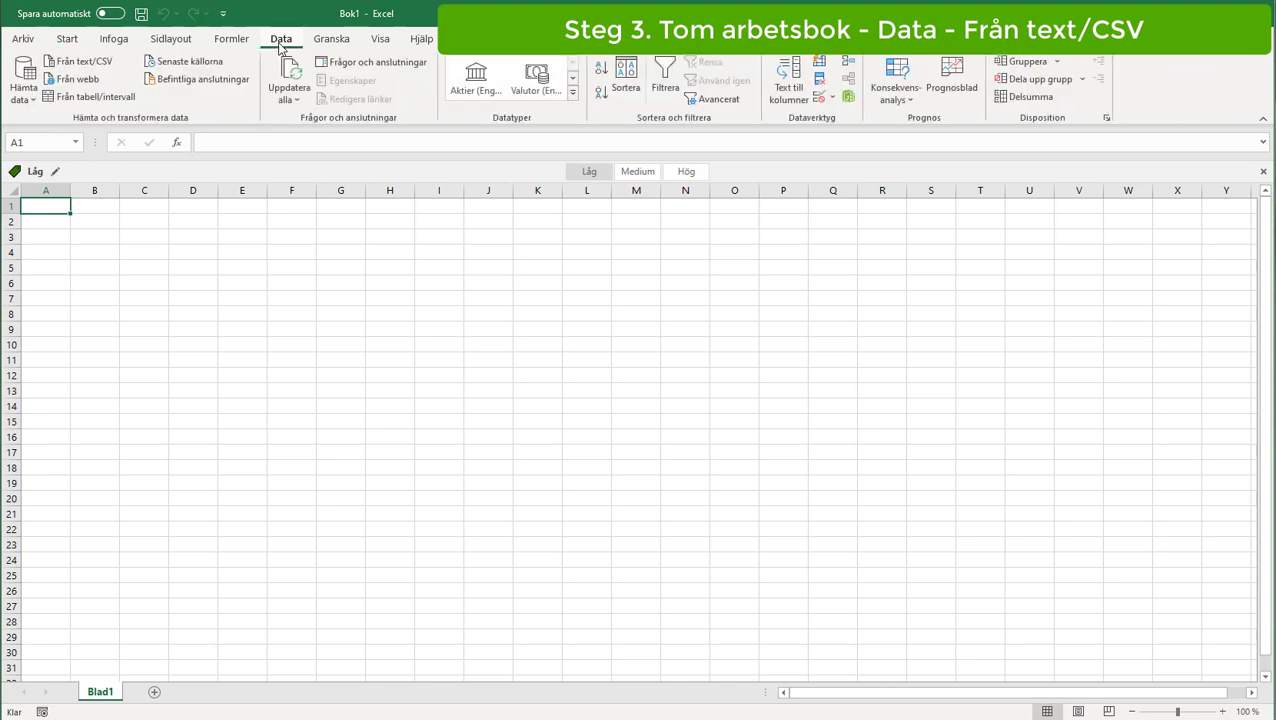
left_click(104, 64)
left_click(72, 121)
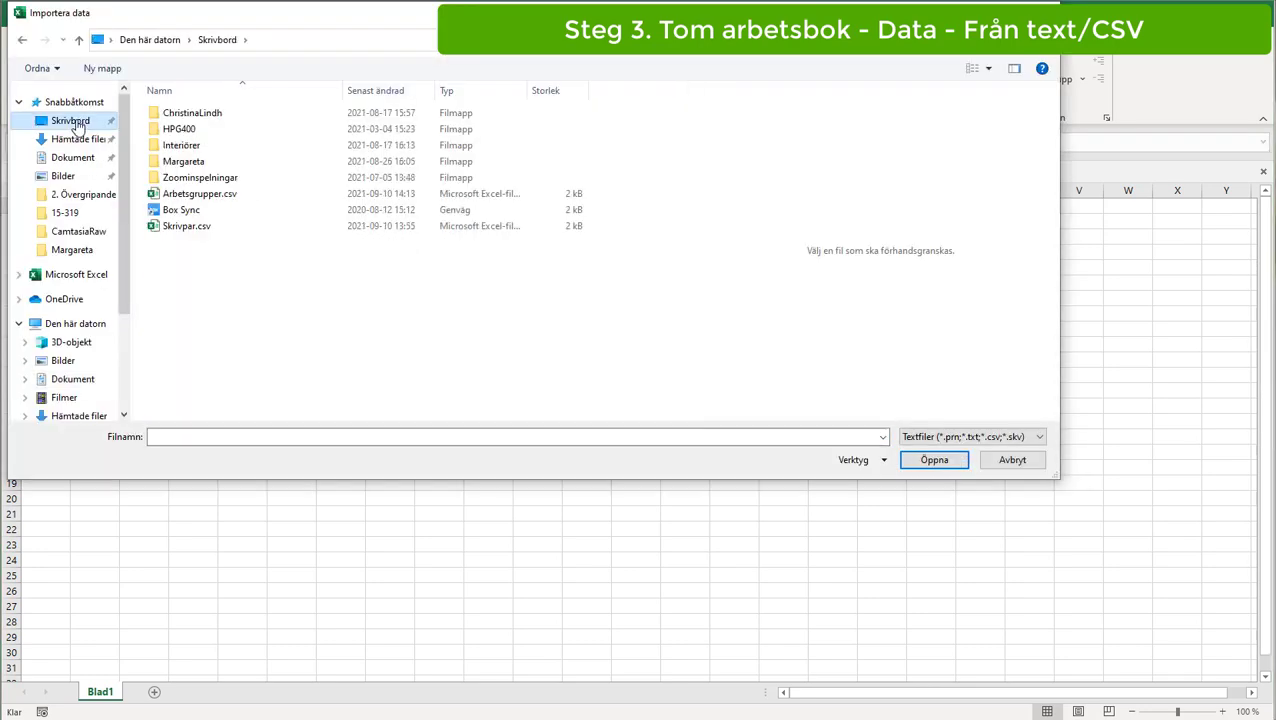
left_click(199, 193)
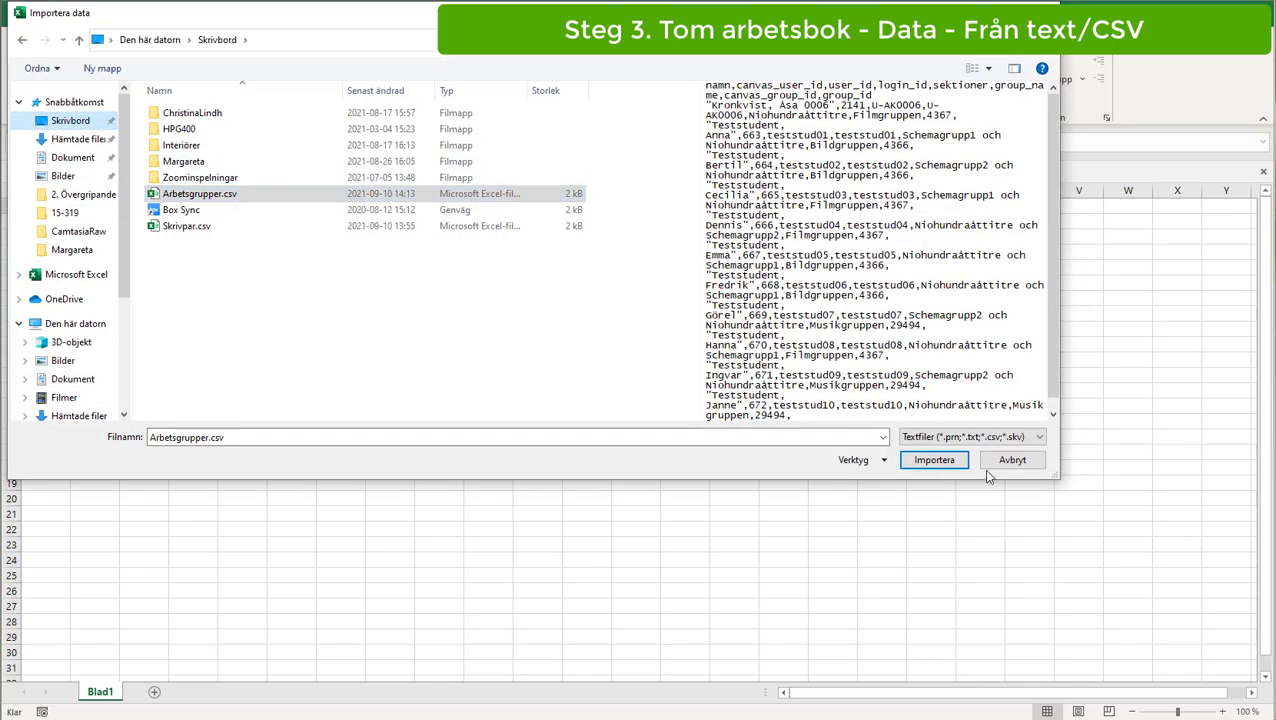
left_click(934, 460)
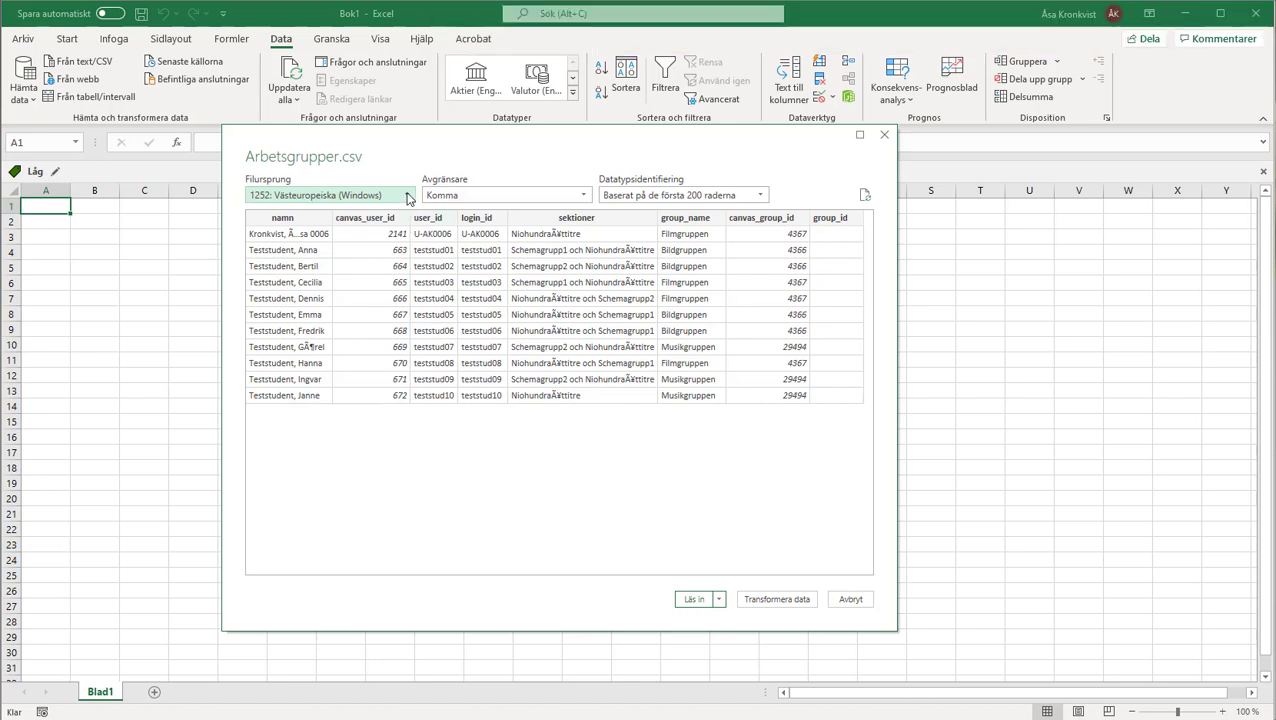
- Set the import's file origin to 65001: Unicode (UTF-8) and load the data into the workbook
left_click(407, 196)
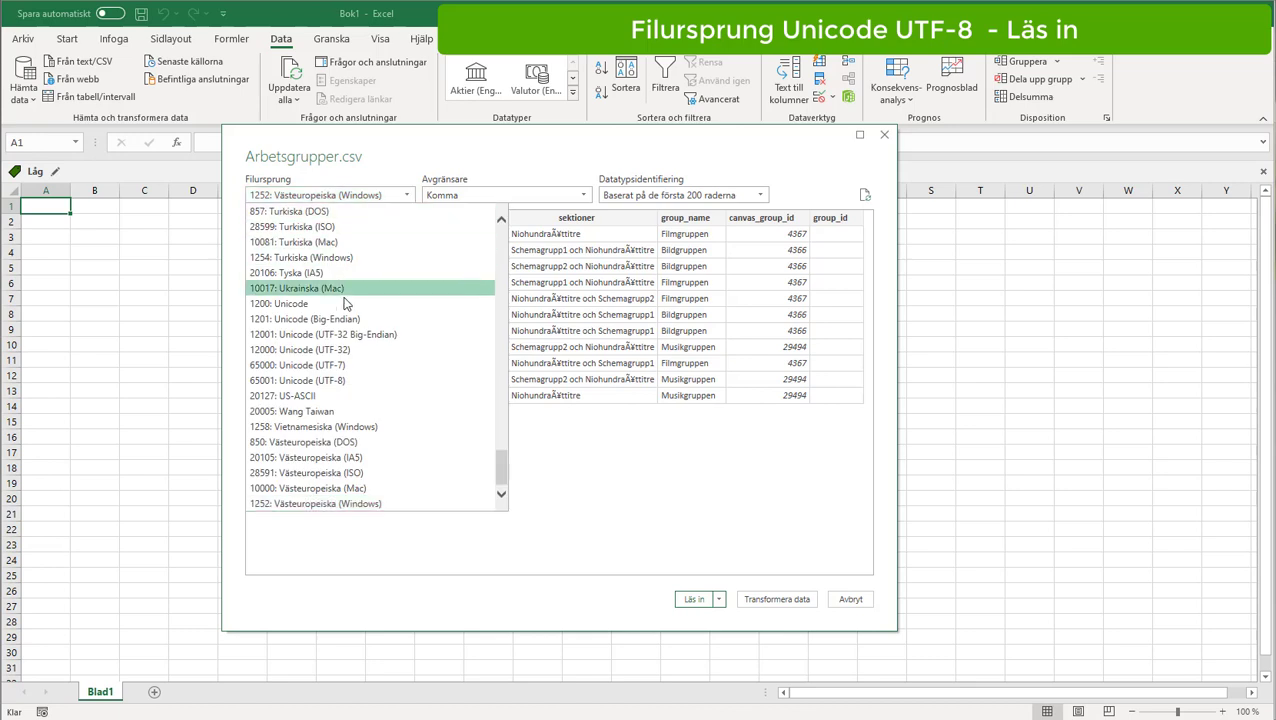
left_click(333, 382)
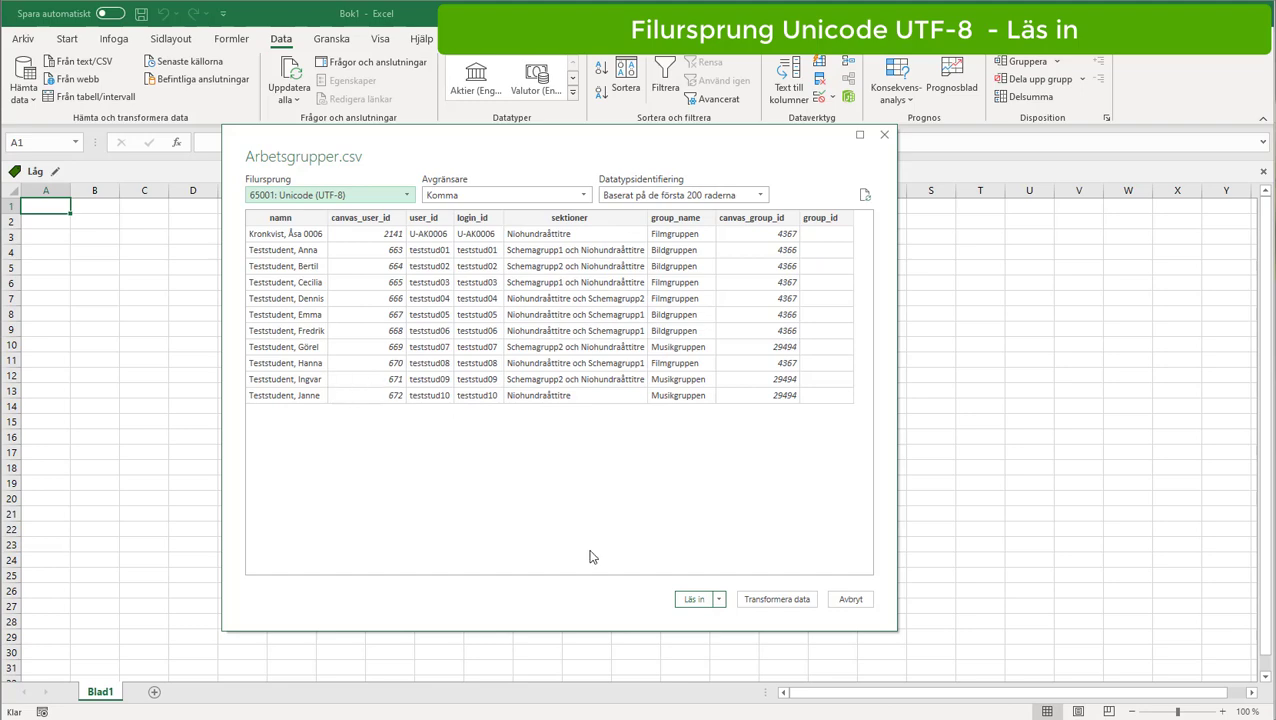
left_click(693, 600)
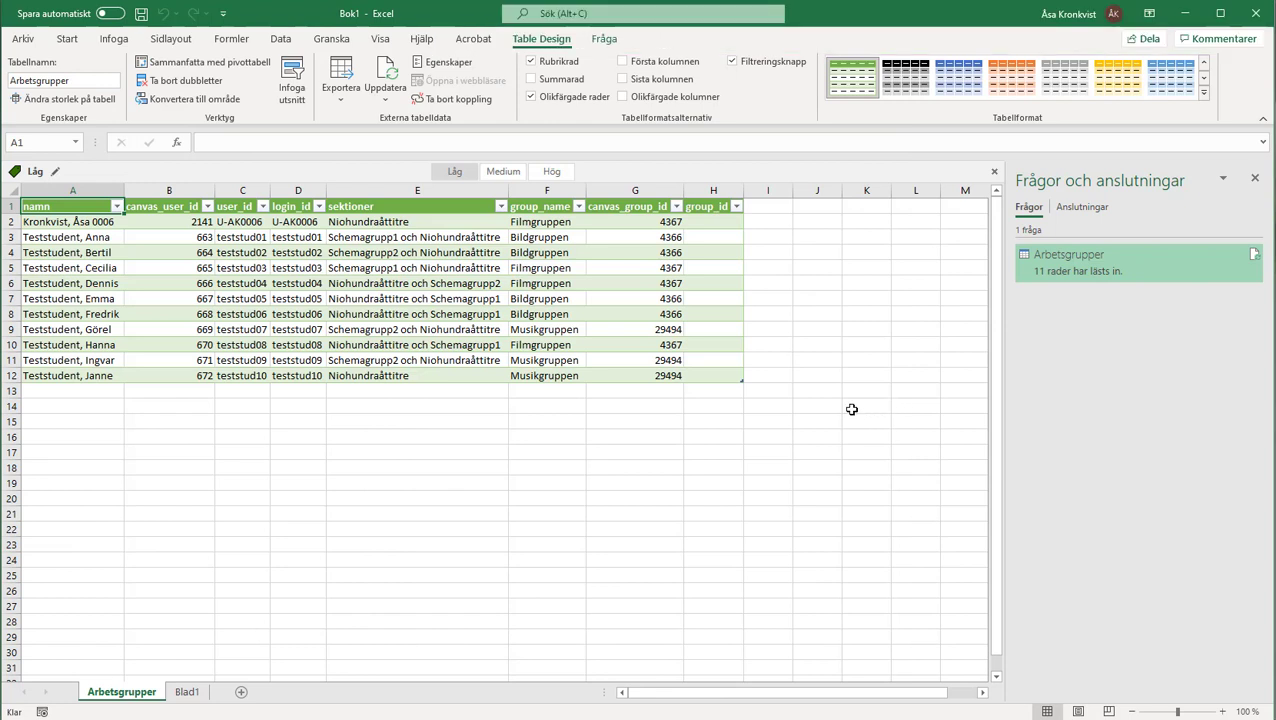
- Delete the sheet columns canvas_user_id, user_id, login_id and sektioner from the imported table
left_click(181, 188)
left_click_drag(181, 188, 422, 191)
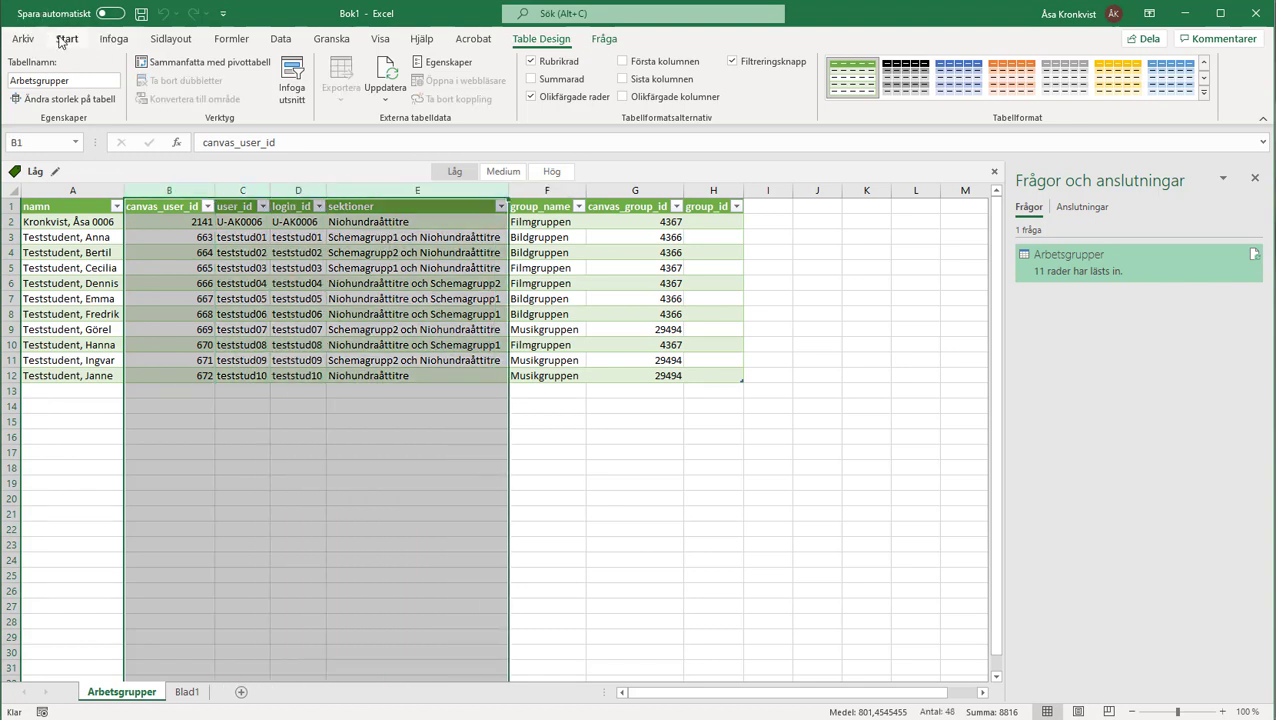
left_click(66, 40)
left_click(956, 100)
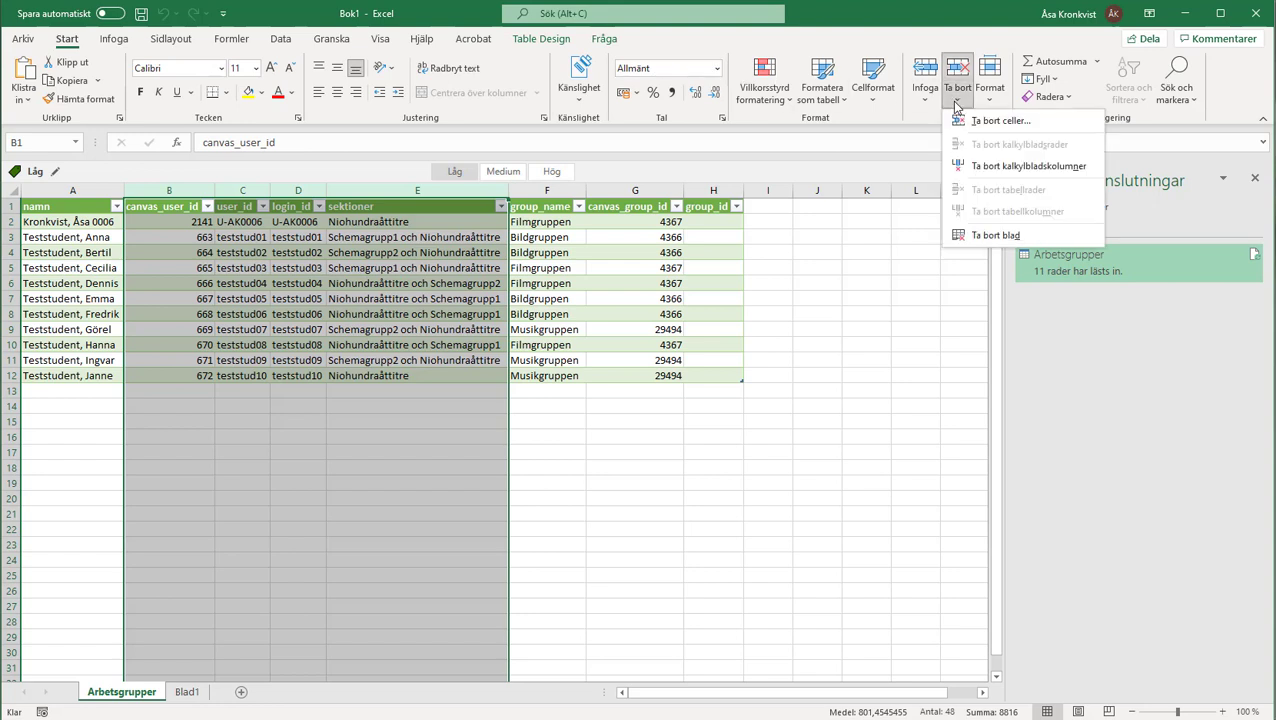
left_click(1000, 165)
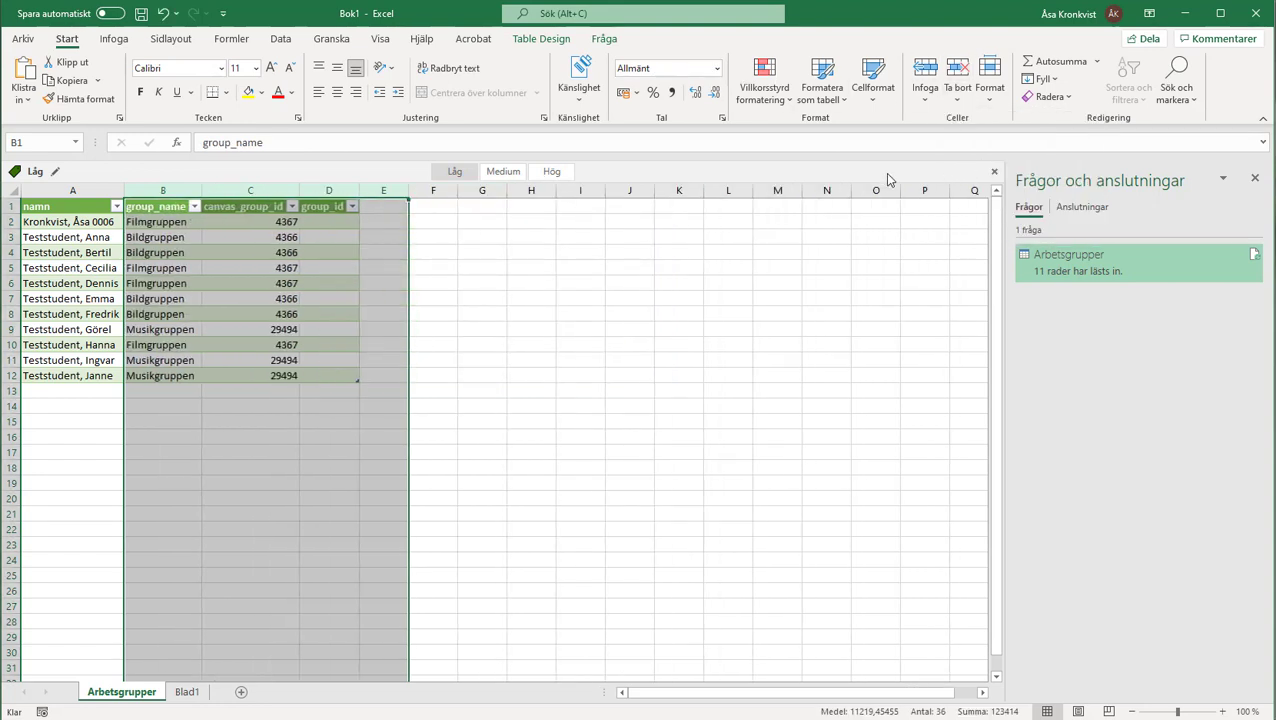
- Delete the canvas_group_id and group_id sheet columns, keeping only the student names and group names
left_click(242, 189)
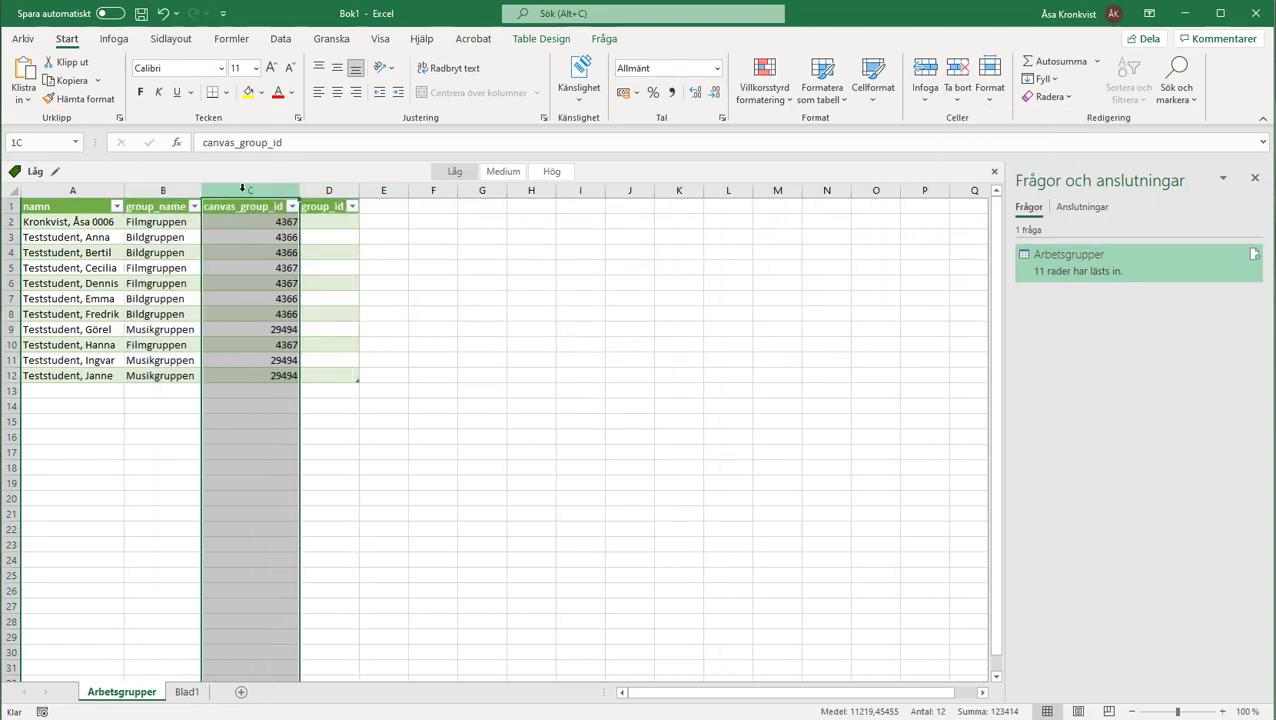
left_click_drag(242, 189, 322, 189)
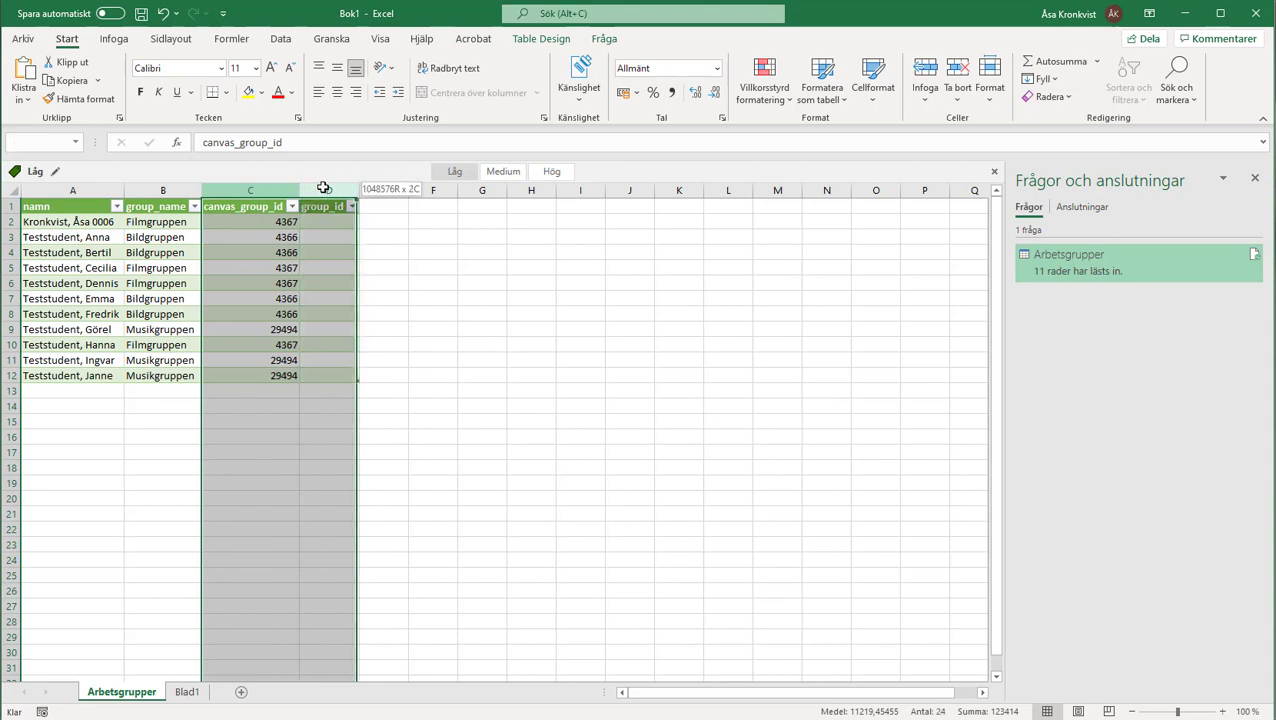
left_click(957, 97)
left_click(995, 167)
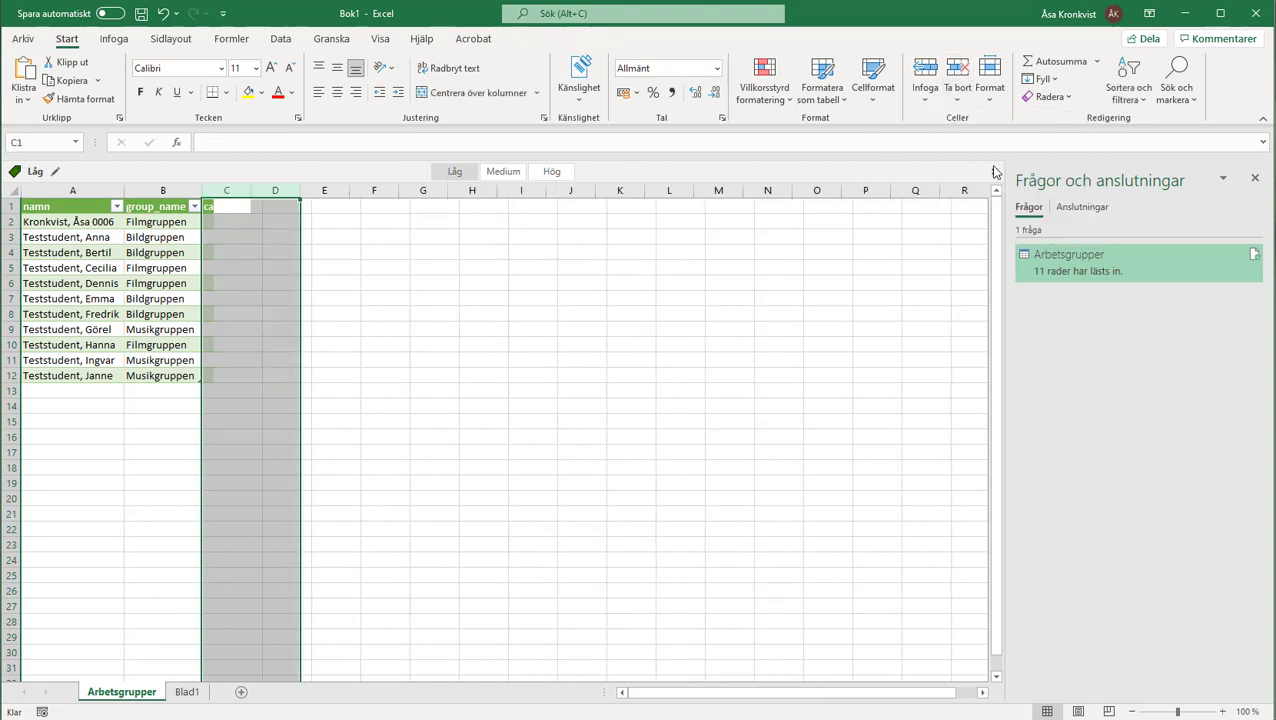
left_click(266, 266)
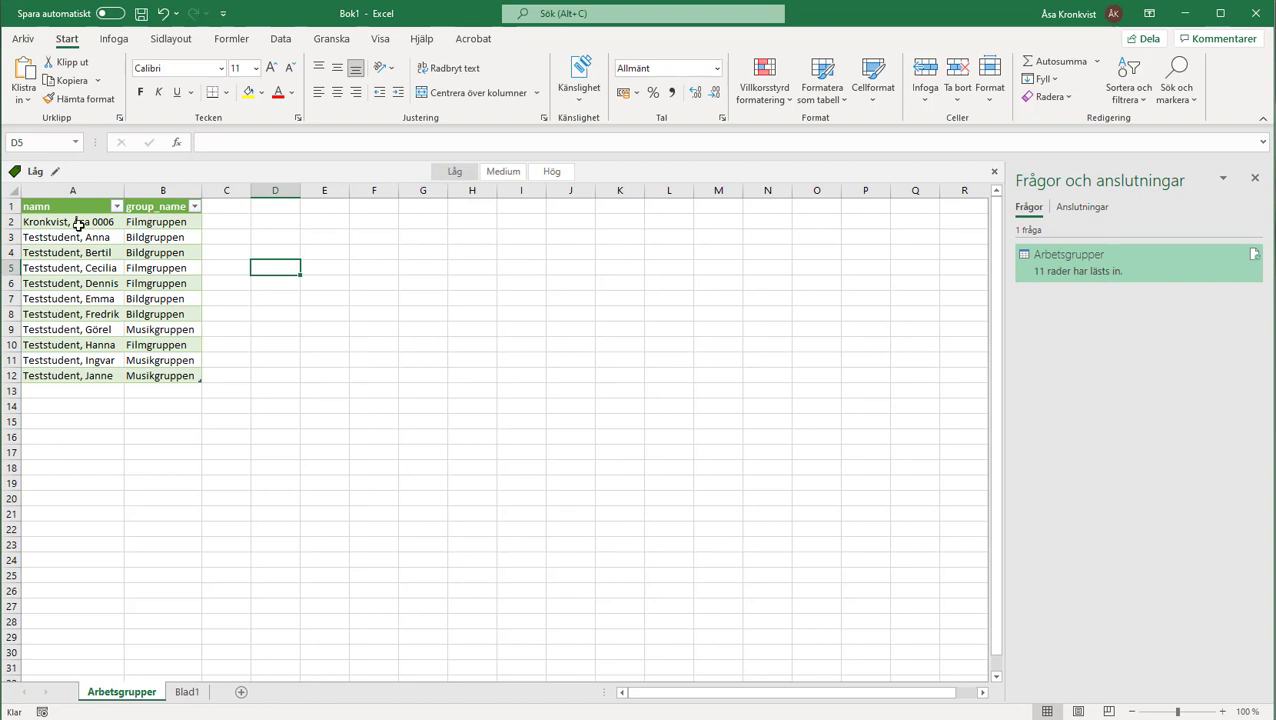
- Sort the table by group_name from A to Ö
left_click(195, 207)
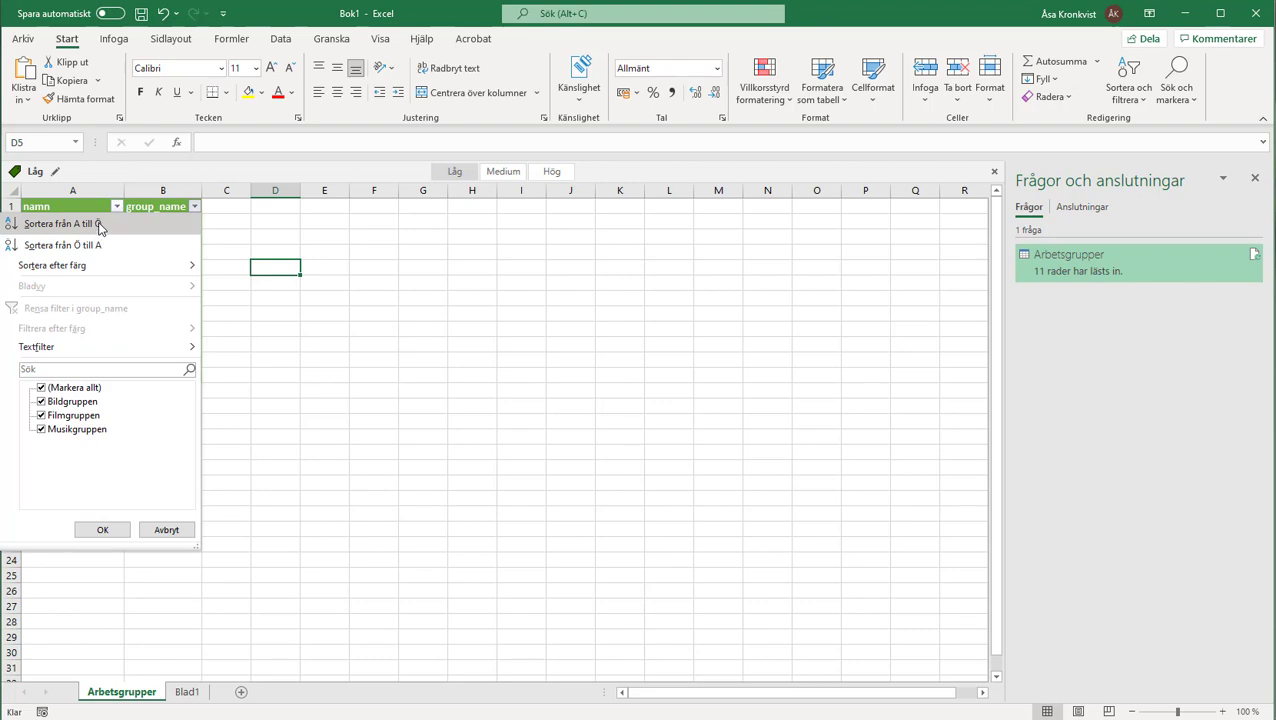
left_click(99, 226)
left_click(319, 235)
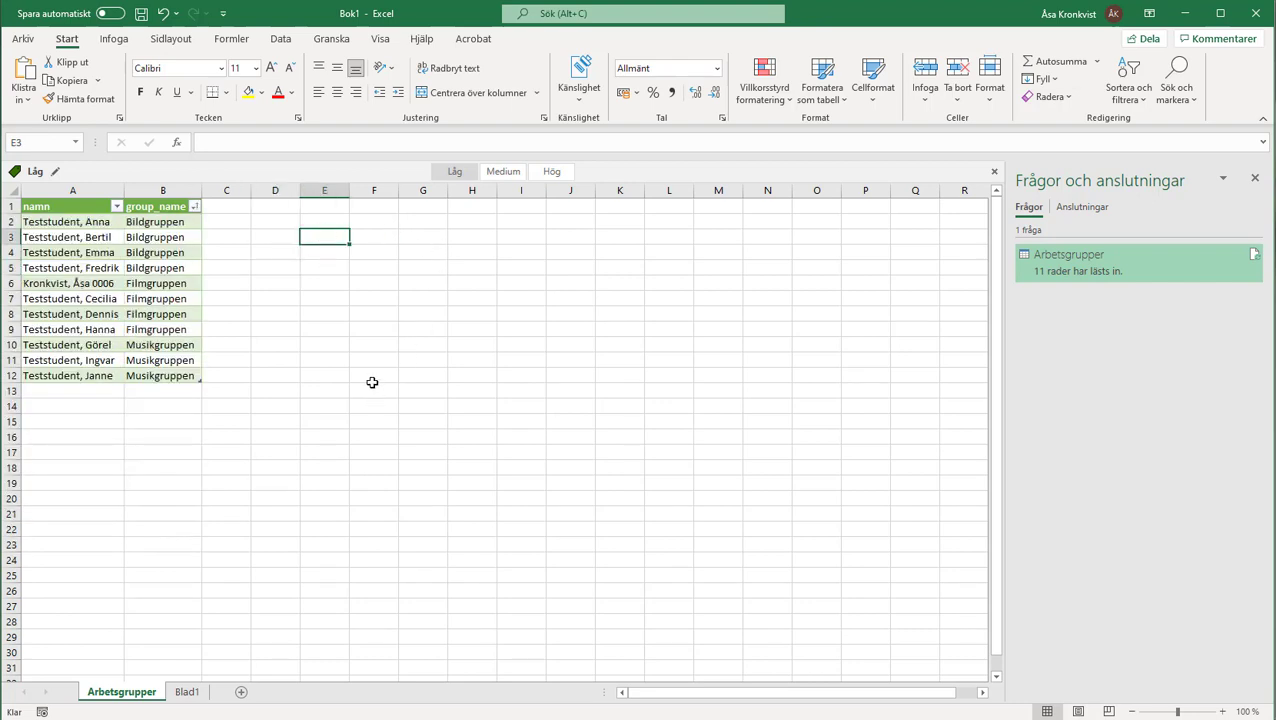